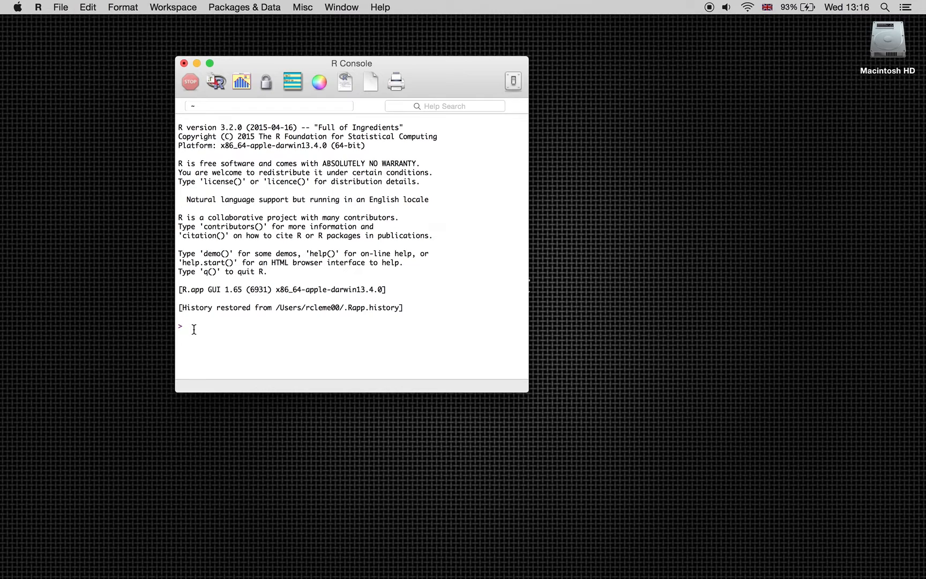
- Create the vector mp3 with the values 7, 8, 7, 6, 5, 4 and calculate its mean
text(mp3 <- c( 7, 8, 7, 6, 5, )
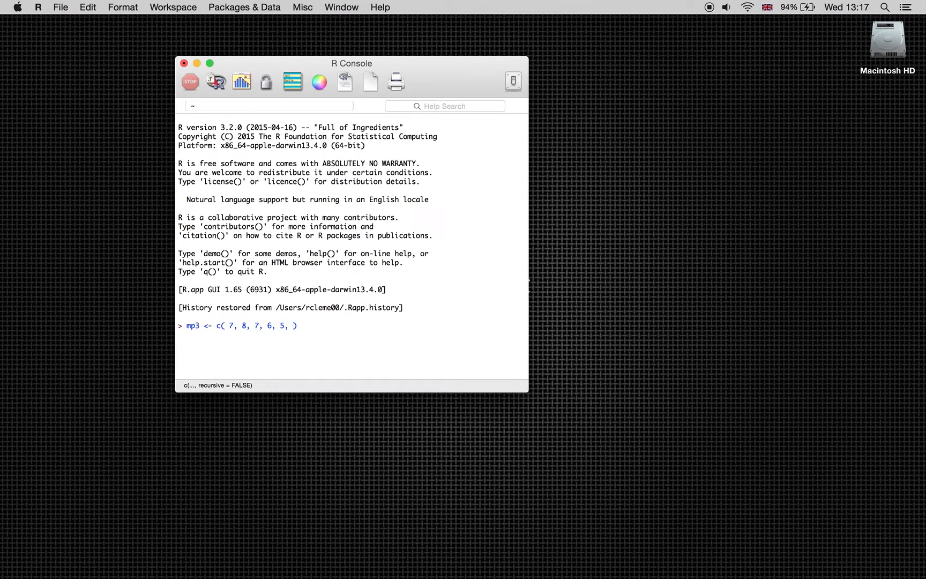
text(4)
key(Return)
text(mean()
text( mp3)
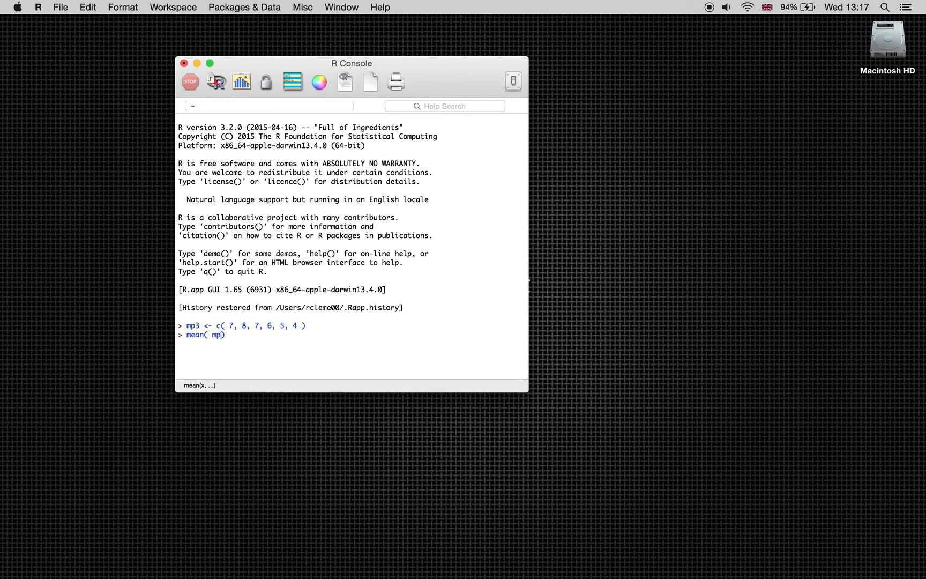
key(Return)
- Create the vector wav with the values 8, 8, 6, 7, 4, 5
text(wav <- c()
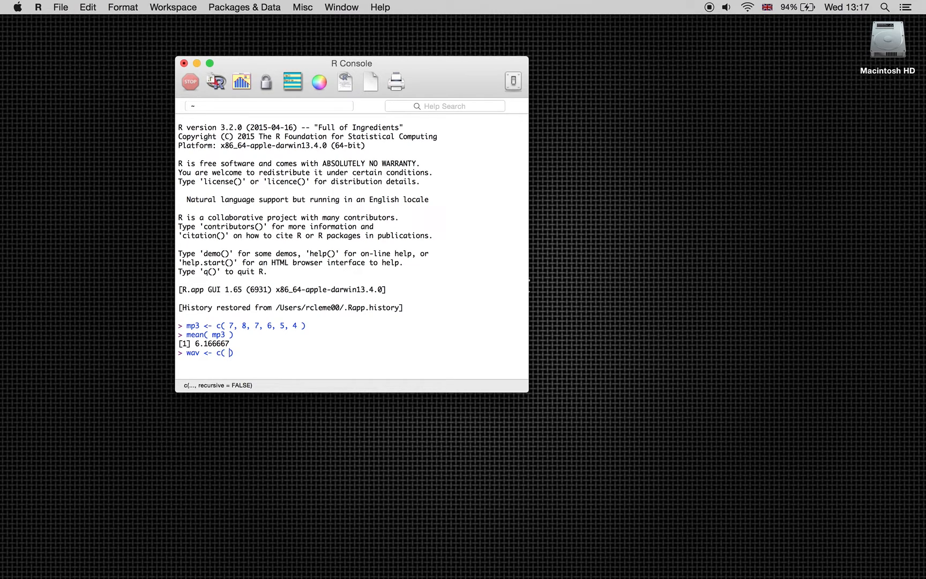
text(8, )
text(8, )
text(, 6, )
text(,)
key(BackSpace)
key(BackSpace)
key(BackSpace)
key(BackSpace)
key(BackSpace)
key(BackSpace)
key(BackSpace)
text(6, 7, 4, 5)
key(Return)
- Calculate the mean of the wav vector
text(mean()
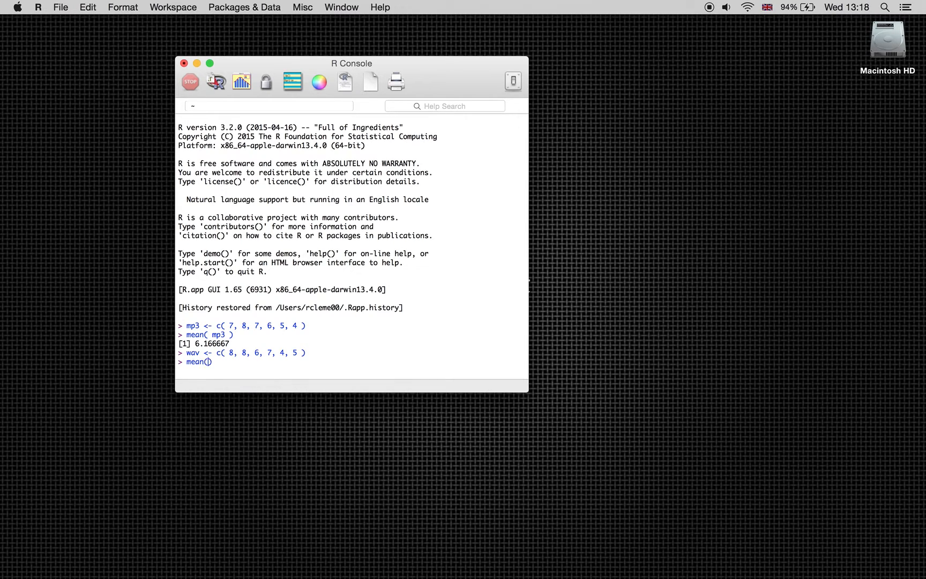
text( wav)
key(Return)
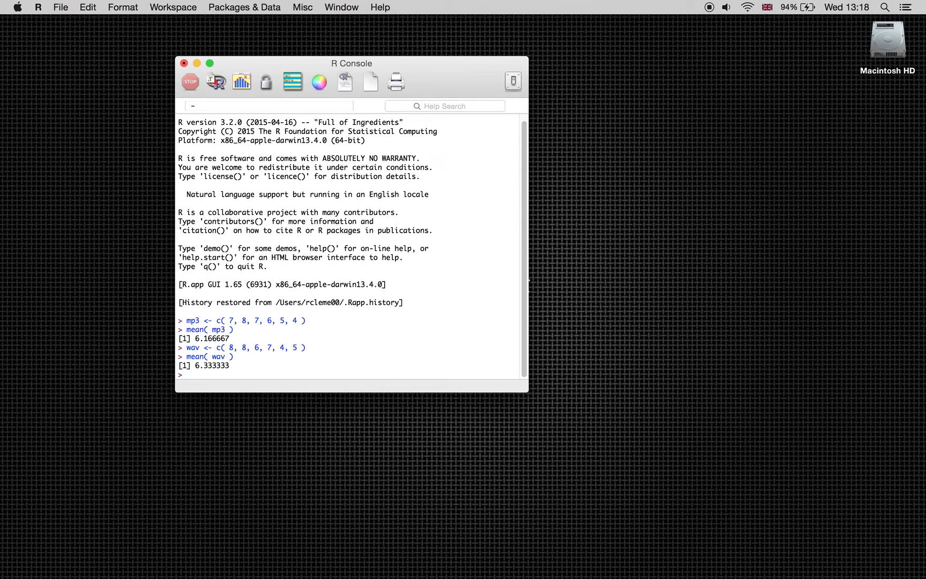
- Run an unpaired t.test on mp3 and wav with conf.level=0.95 and highlight the confidence interval in the output
key(Return)
text(t.test()
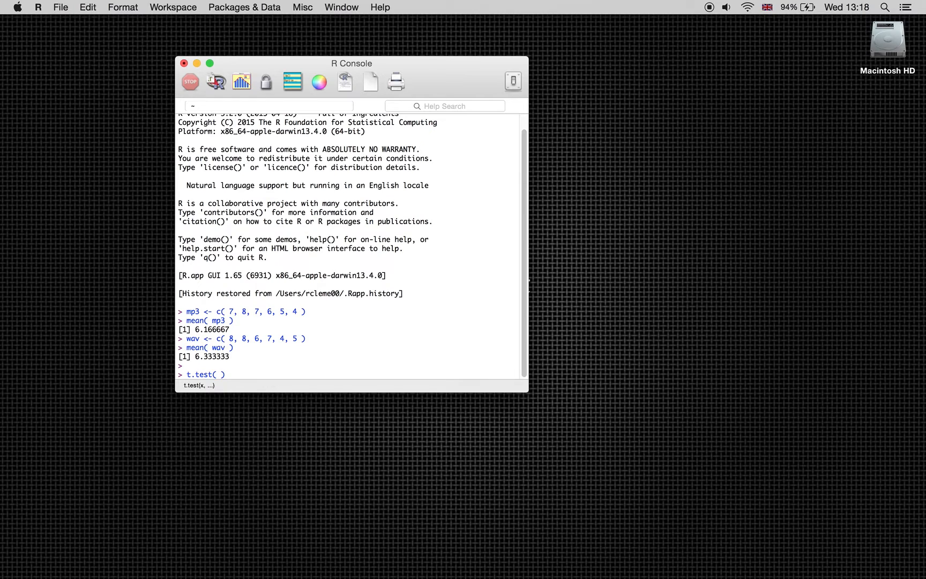
text(mp3, wav)
key(BackSpace)
text(, conf.level=0.95)
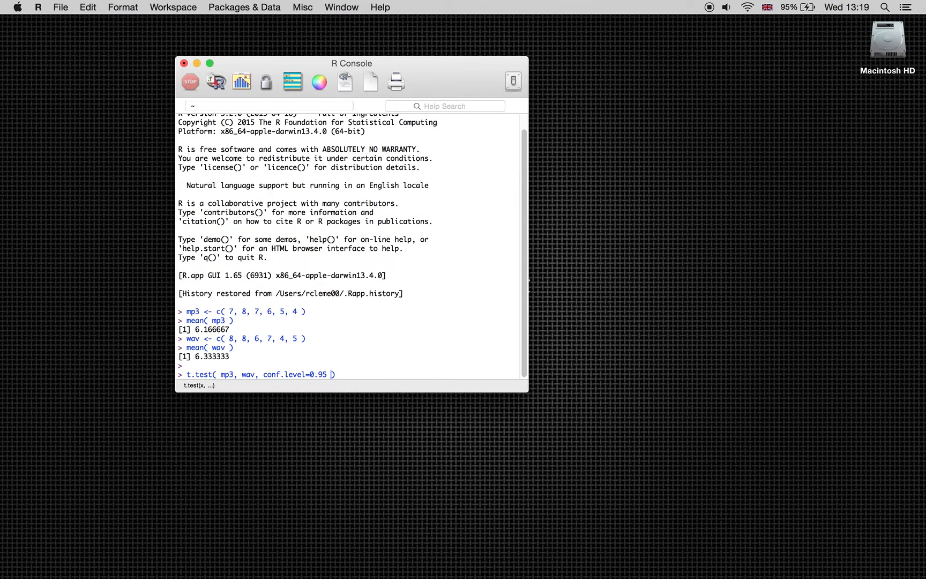
key(Return)
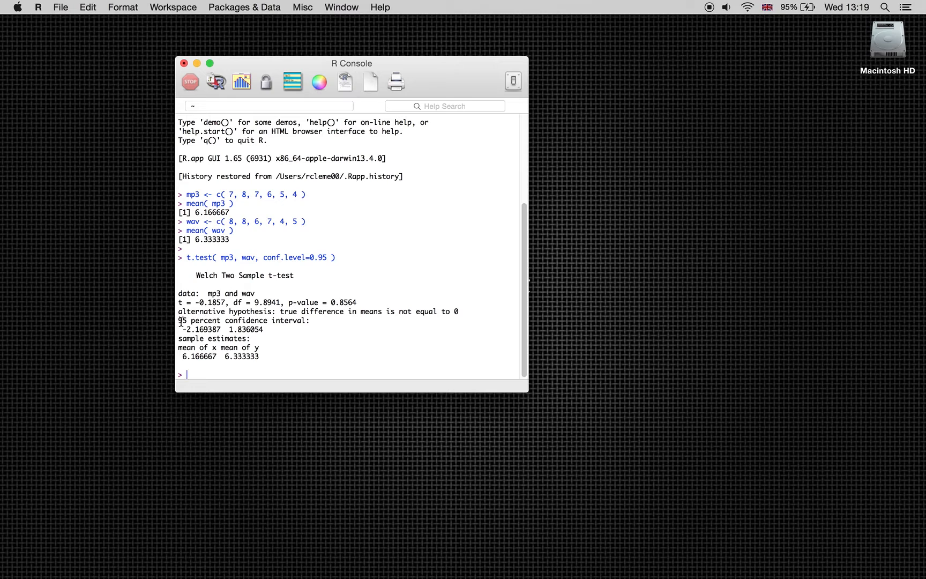
drag(179, 322, 274, 331)
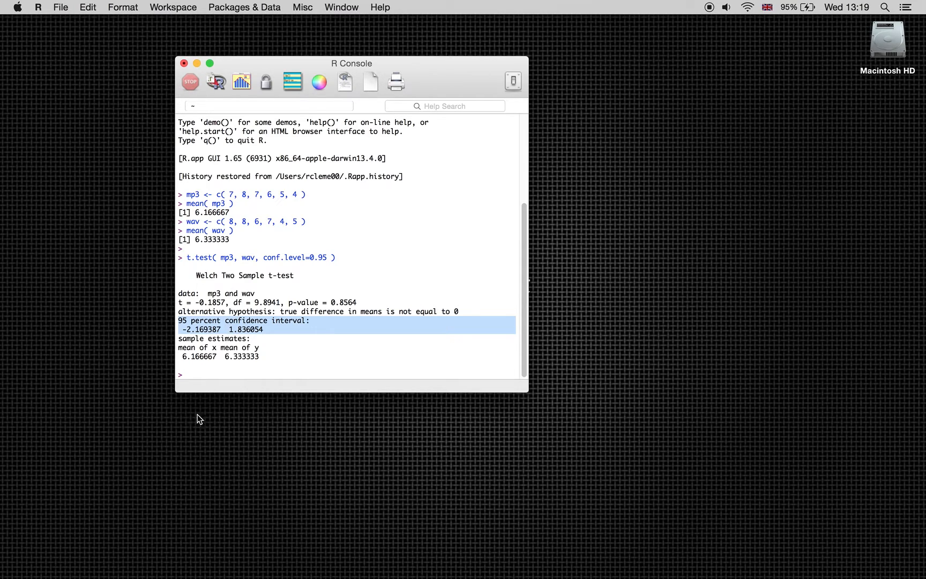
- Print the mp3 and wav vectors and compare their first scores
click(194, 378)
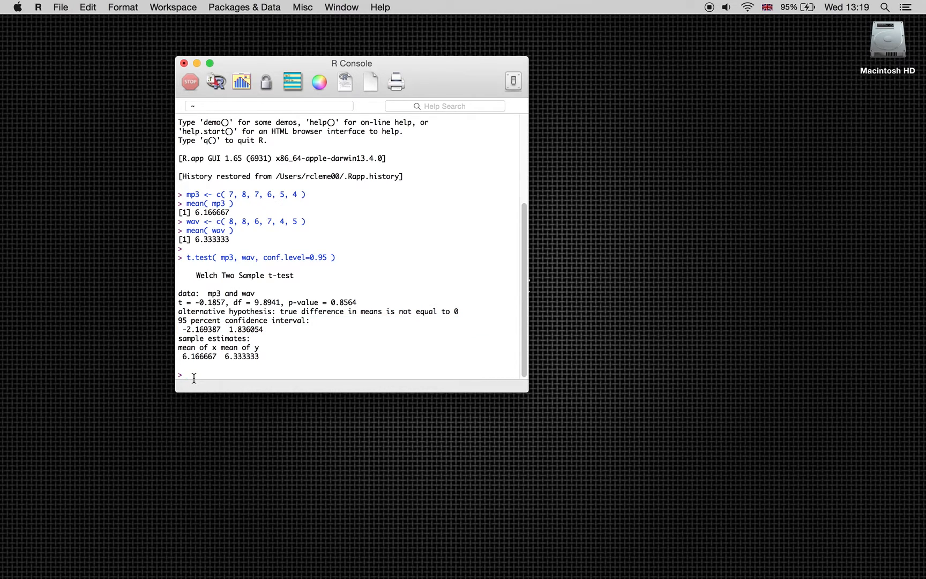
text(mp3)
key(Return)
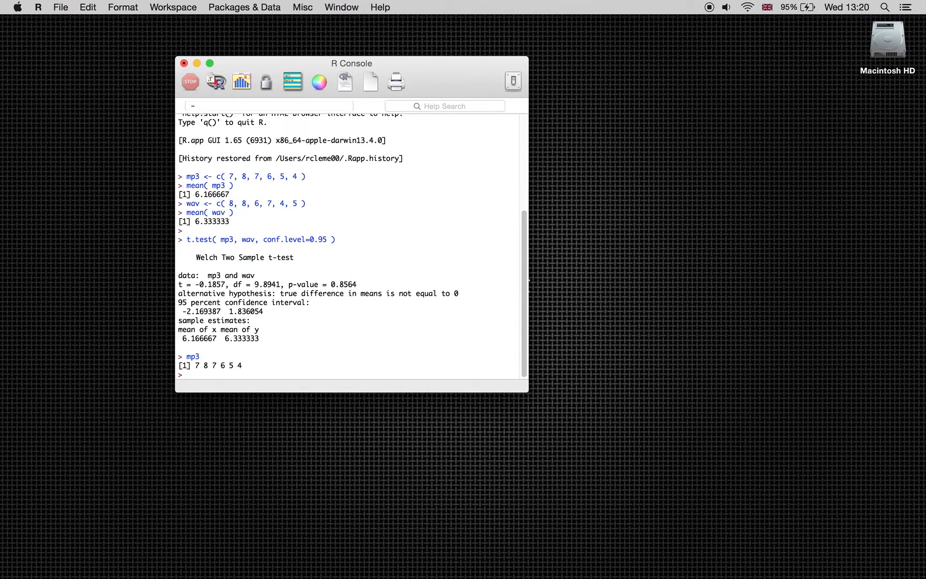
text(wav)
key(Return)
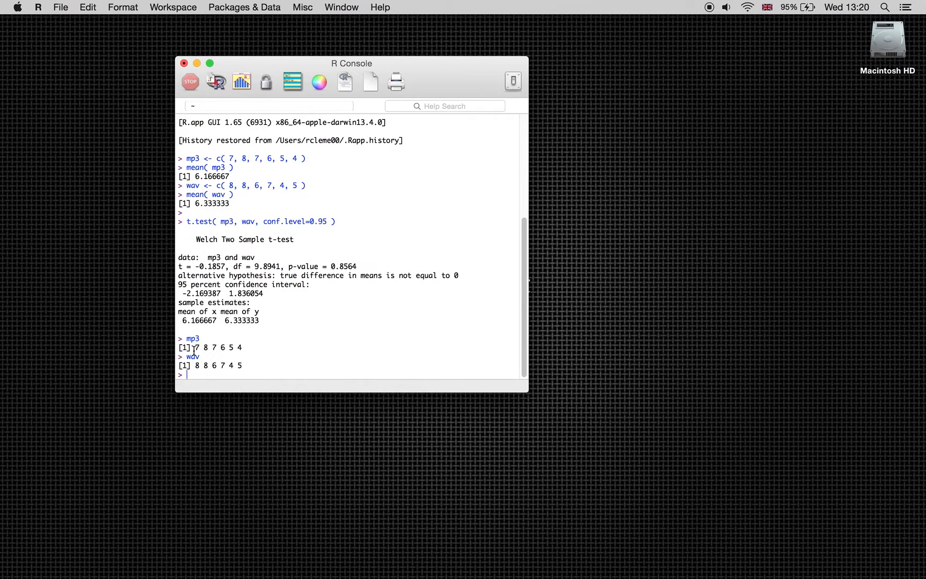
drag(194, 351, 196, 365)
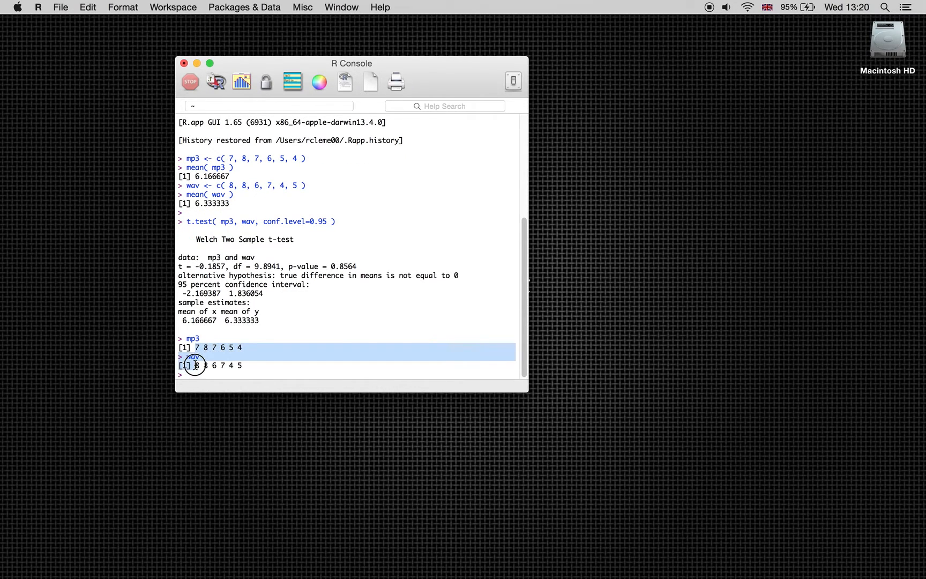
click(196, 352)
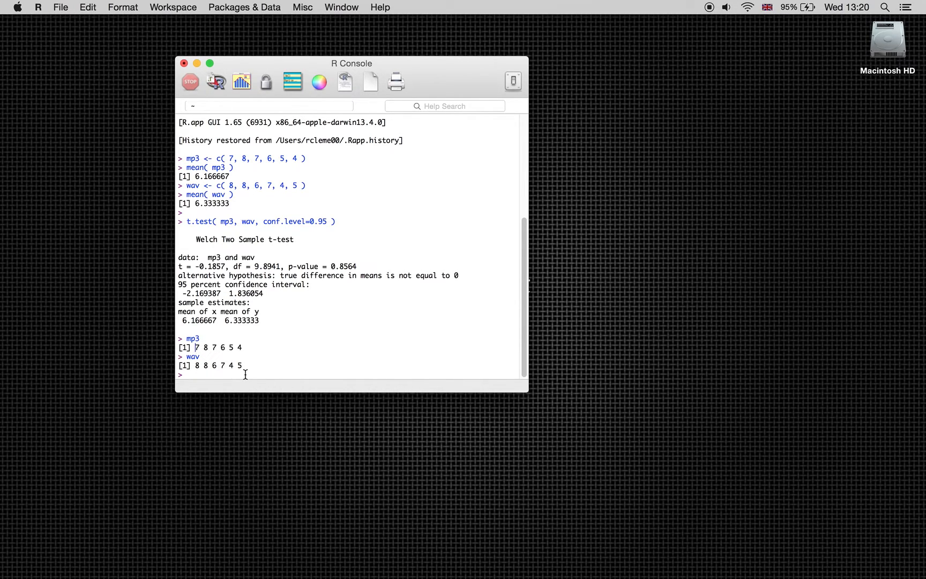
- Run a t.test on mp3 and wav with conf.level=0.95 and paired=T, and highlight the confidence interval values
click(200, 375)
key(Return)
text(t)
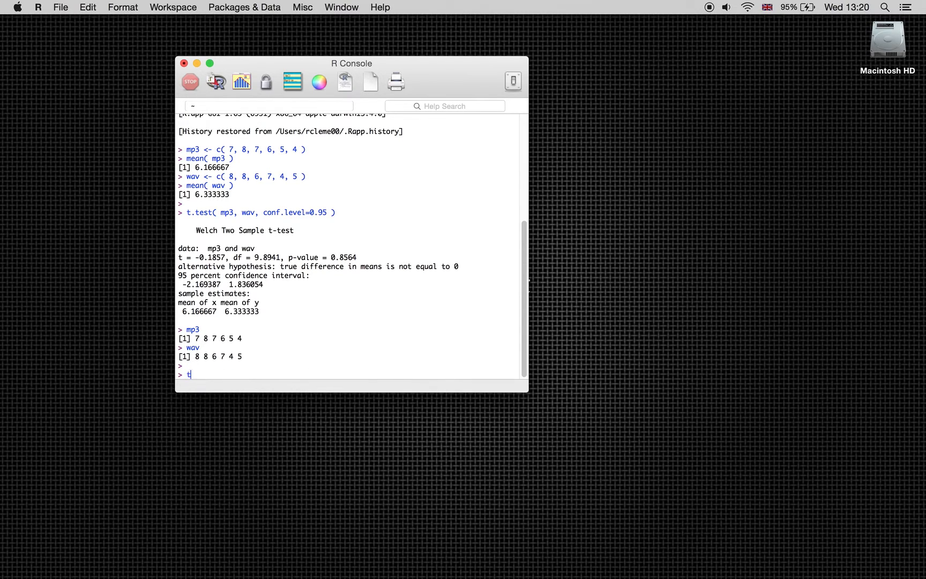
text(.test( mp3, wav, conf.level=0.95, )
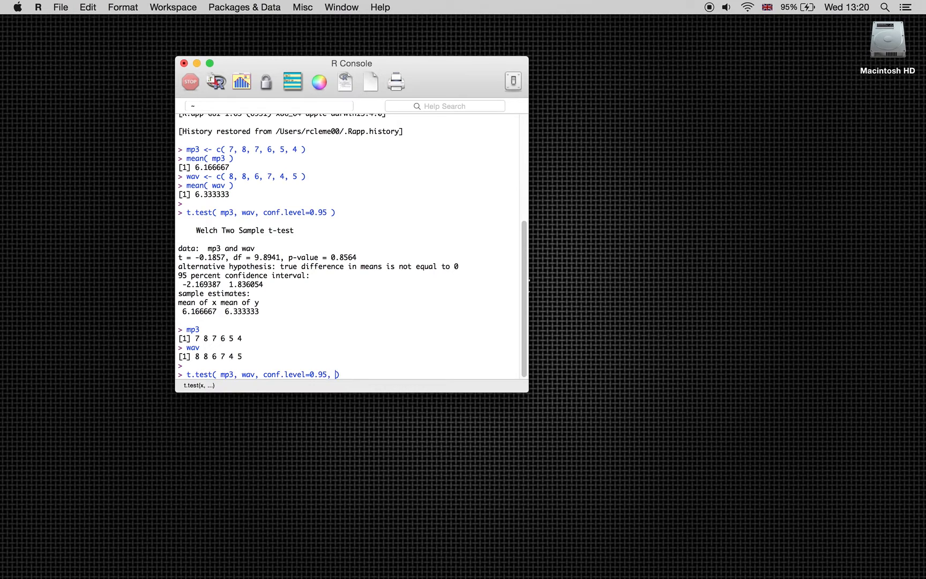
text(paried=)
key(BackSpace)
key(BackSpace)
key(BackSpace)
key(BackSpace)
text(ired=T)
key(Return)
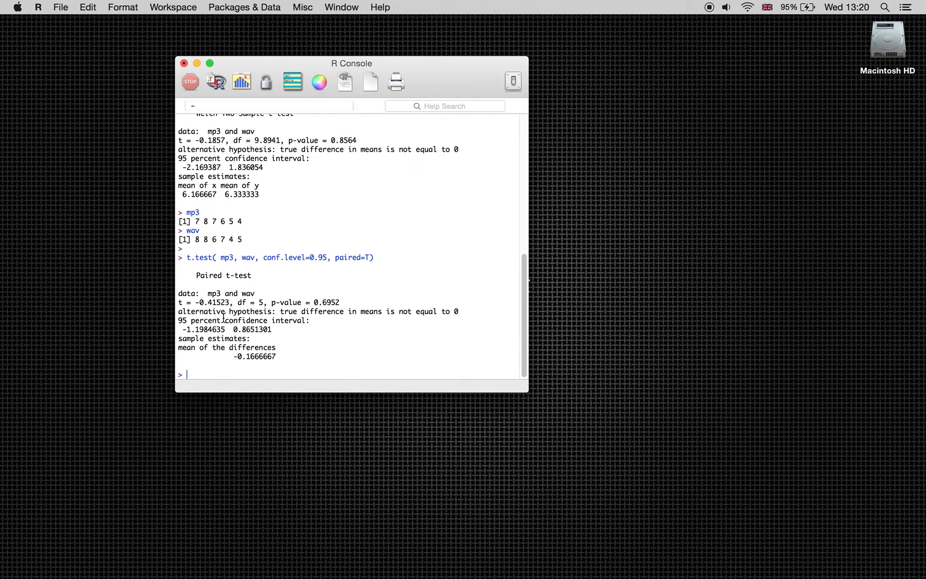
drag(184, 332, 275, 327)
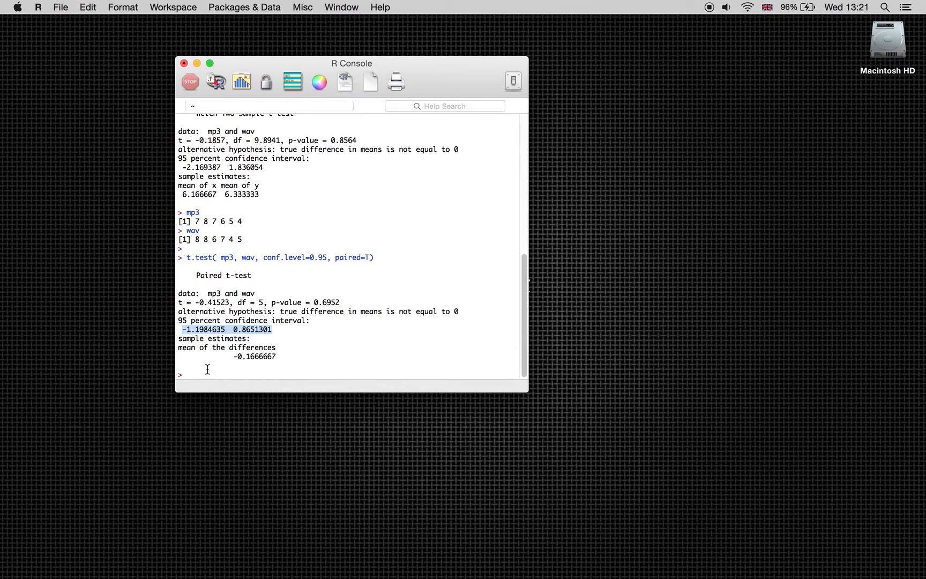
- Print mp3 and wav again below the paired test to review the scores
click(204, 373)
text(mp3)
key(Return)
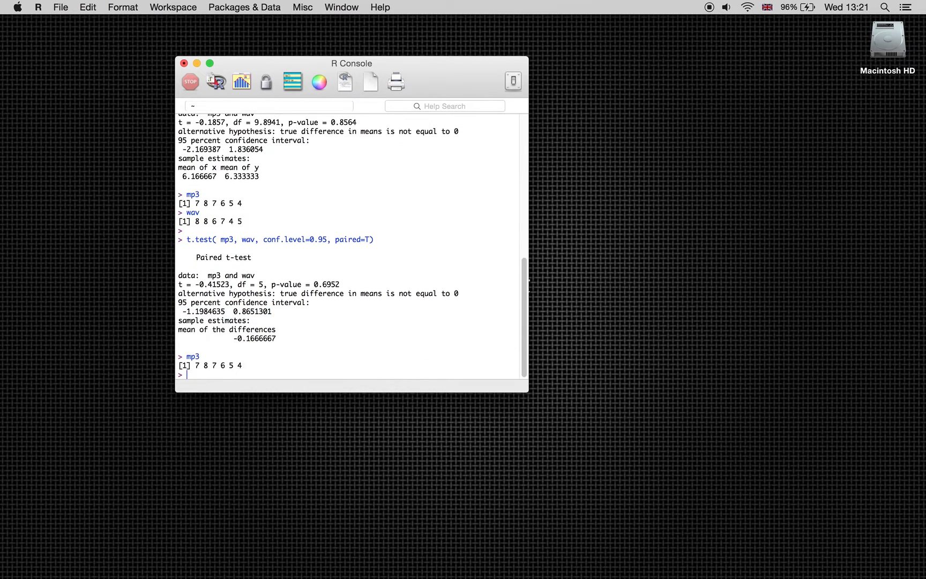
text(wav)
key(Return)
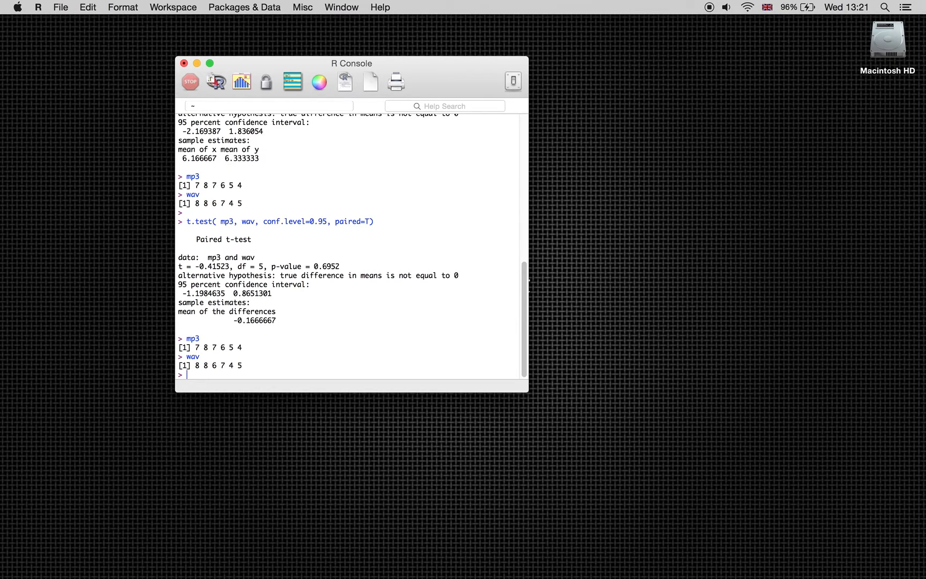
- Create the vector index with the values 76, 55, 108, 82, 103
key(Return)
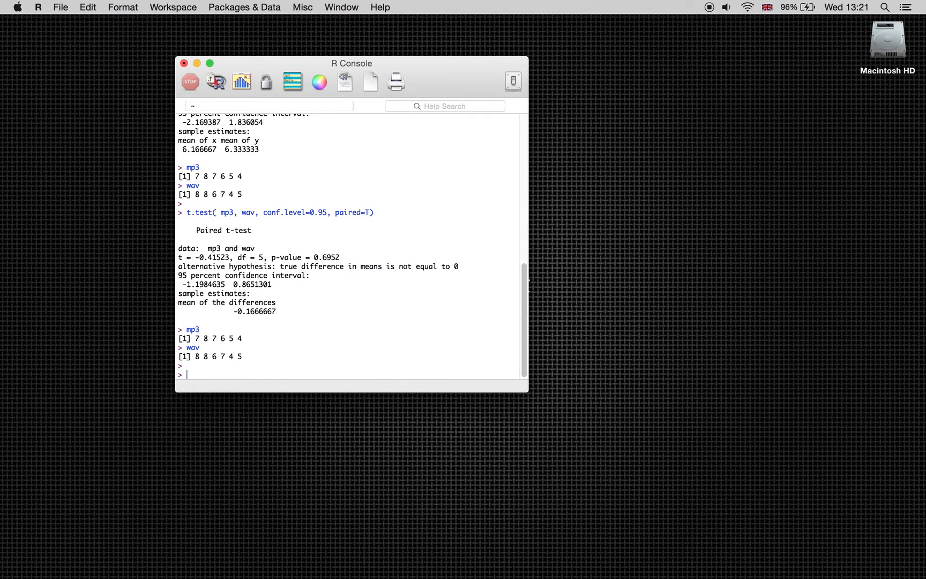
text(index <- c( )
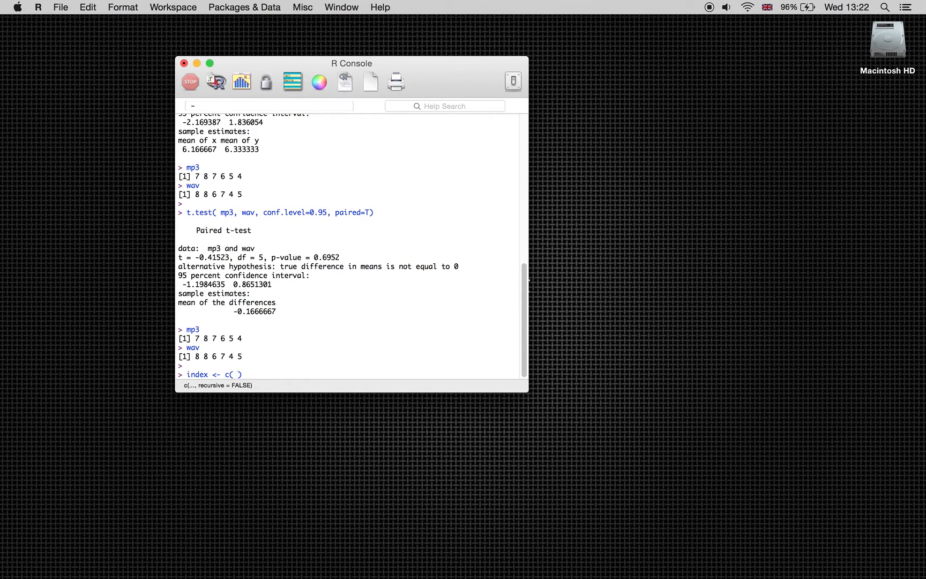
text(76, 55, 108, 82, 103)
key(Return)
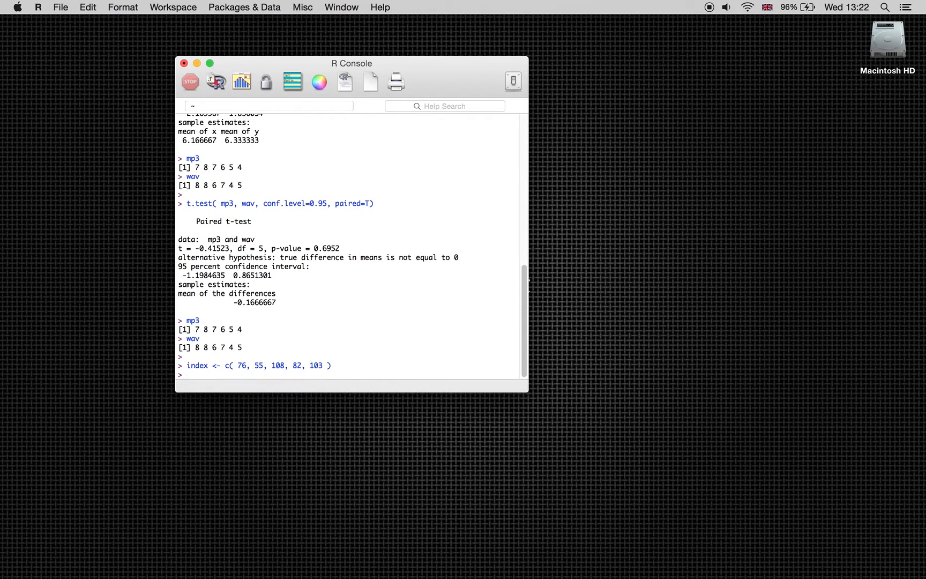
- Create the vector middle with the values 82, 67, 120, 91, 117
text(middle <-)
text( c( )
text(82, )
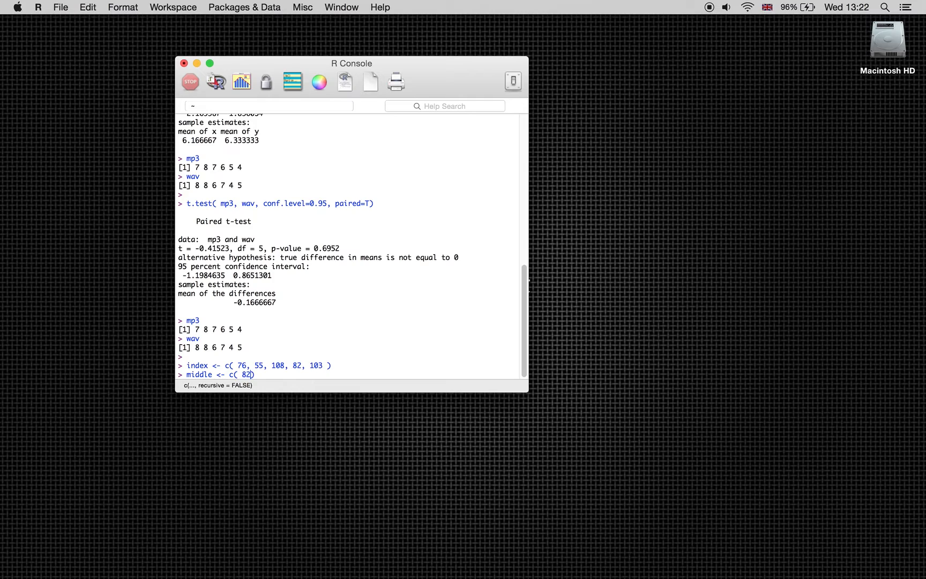
text(67, 120, 91, 117)
key(Return)
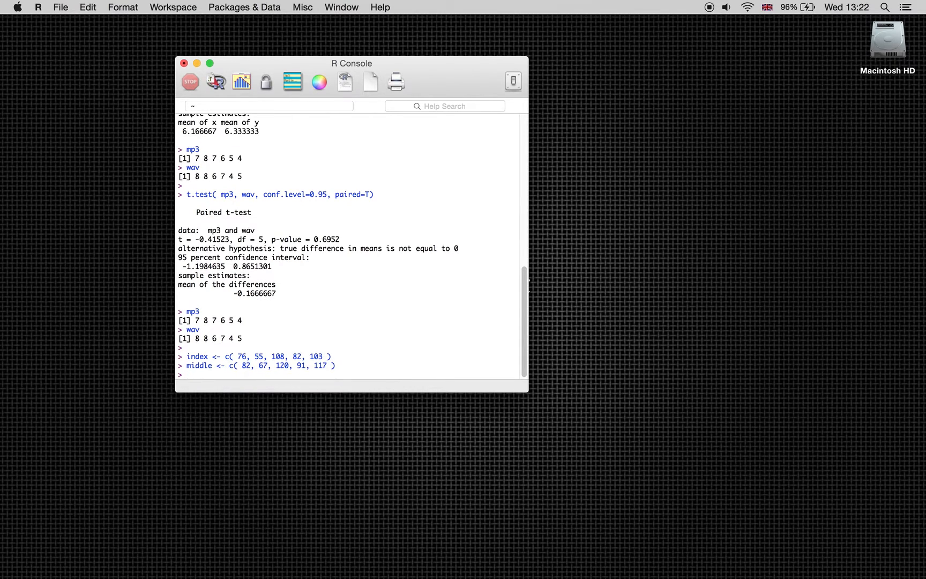
- Run an unpaired t.test on index and middle with conf.level=0.95 and highlight the confidence interval values
key(Return)
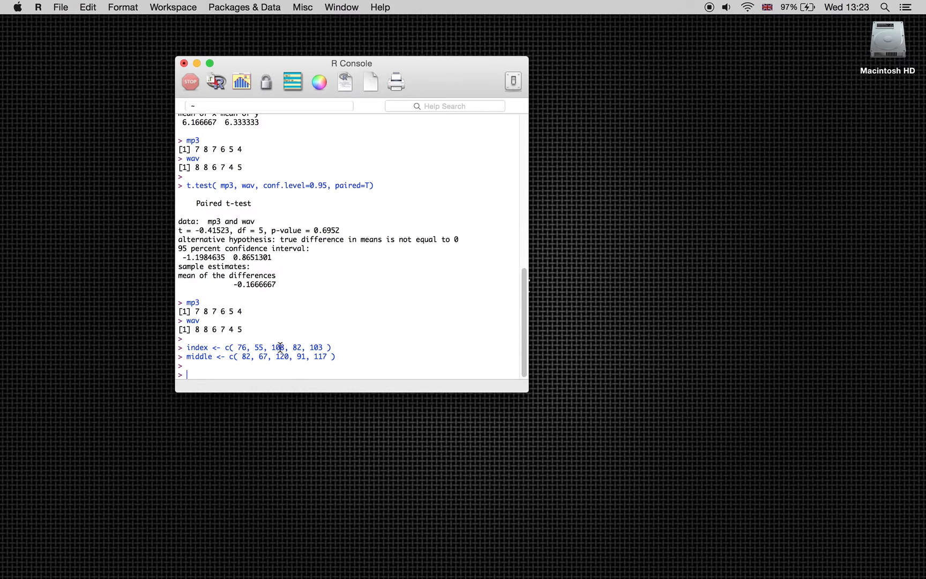
click(222, 377)
text(t.test( index, middle,)
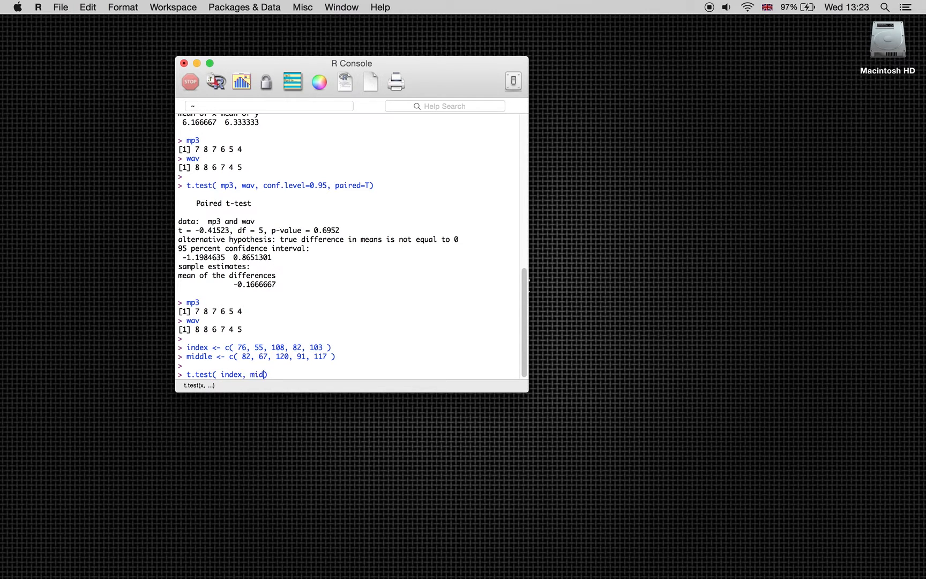
text( conf.level=0.95)
key(Return)
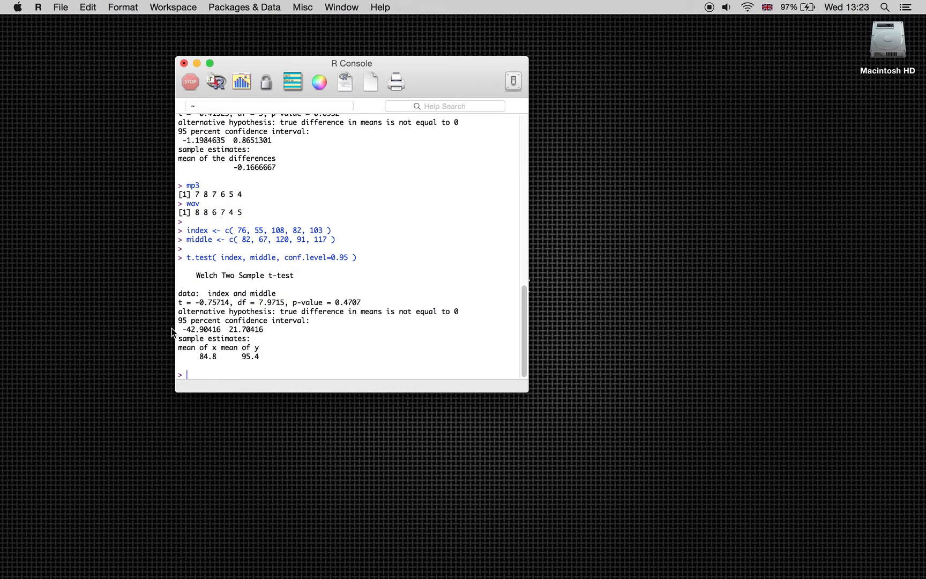
drag(182, 330, 263, 329)
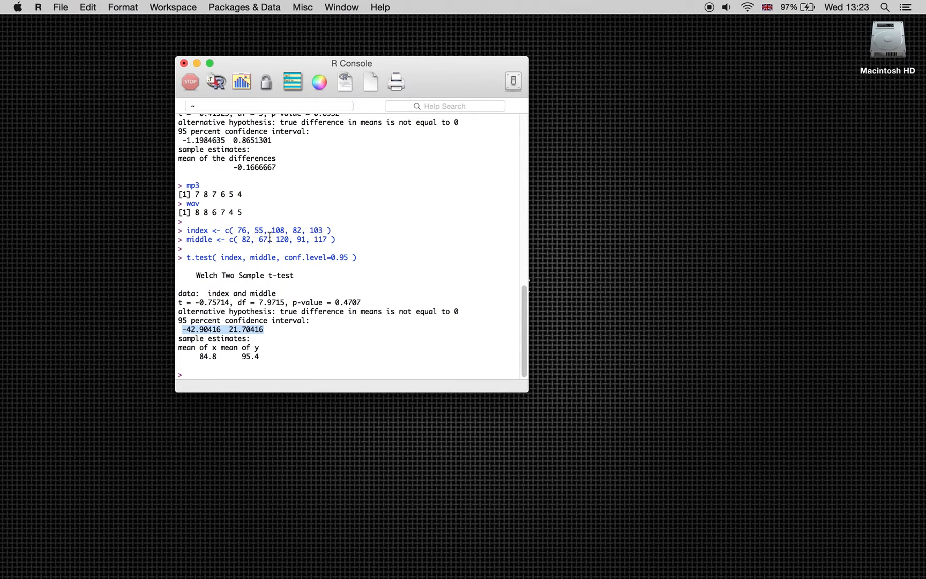
- Run a t.test on index and middle with conf.level=0.95 and paired=T
click(209, 367)
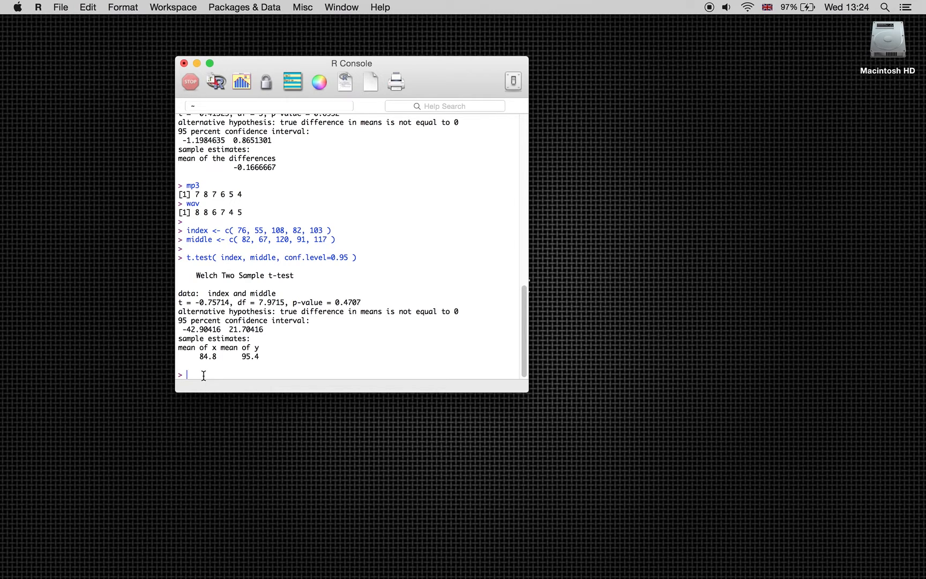
text(ti)
key(BackSpace)
key(BackSpace)
text(ti)
text(test( index, m)
text(iddle, c)
text(onf)
text(.vel)
key(BackSpace)
key(BackSpace)
key(BackSpace)
text(level)
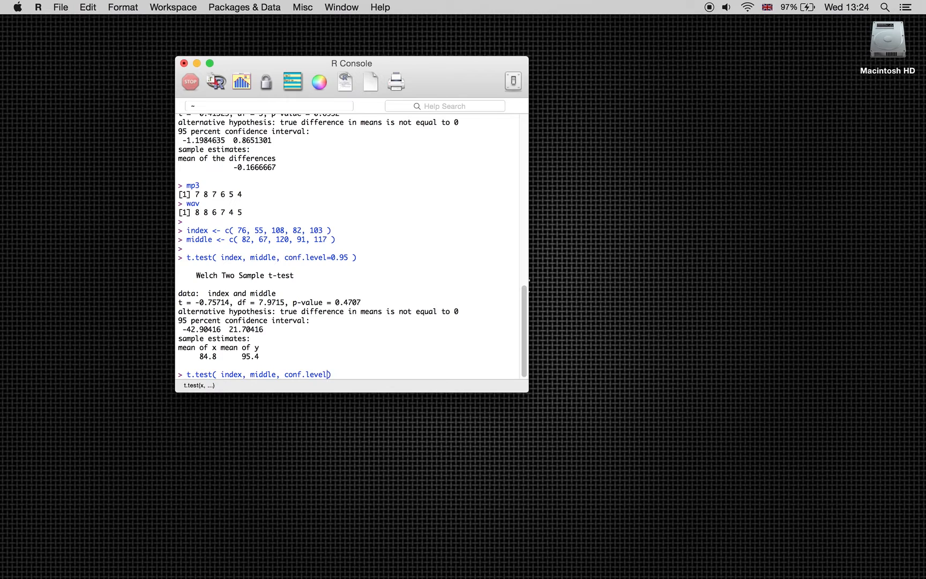
text(=0.95)
text(, paried)
key(BackSpace)
key(BackSpace)
key(BackSpace)
key(BackSpace)
text(ired=T)
key(Return)
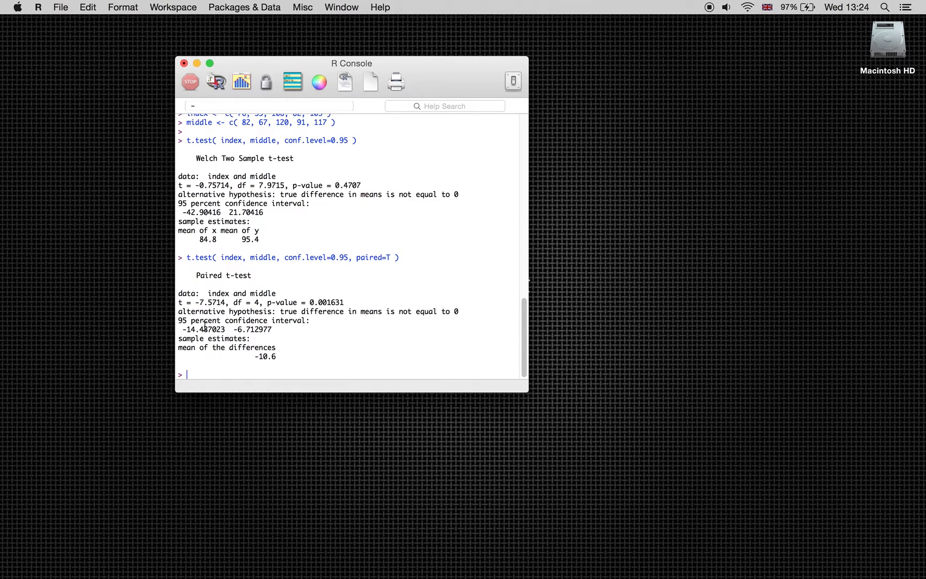
- Examine the paired test's confidence interval against the index and middle data and the unpaired test output
drag(178, 321, 277, 330)
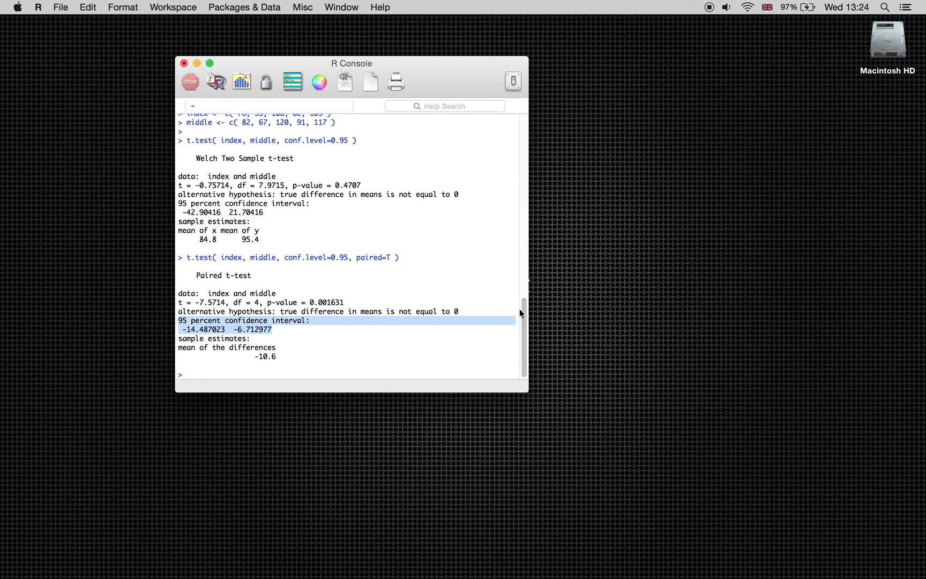
drag(520, 308, 523, 297)
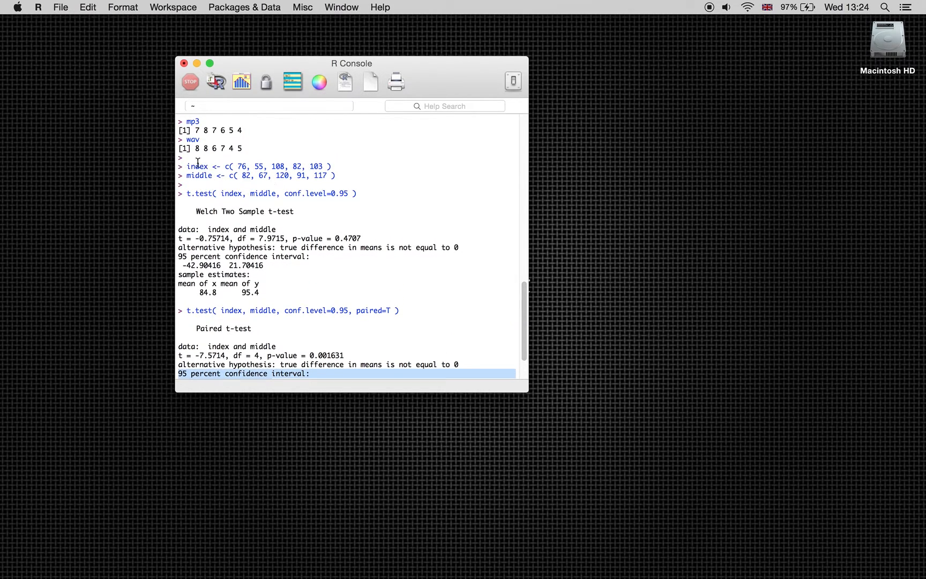
drag(186, 167, 335, 176)
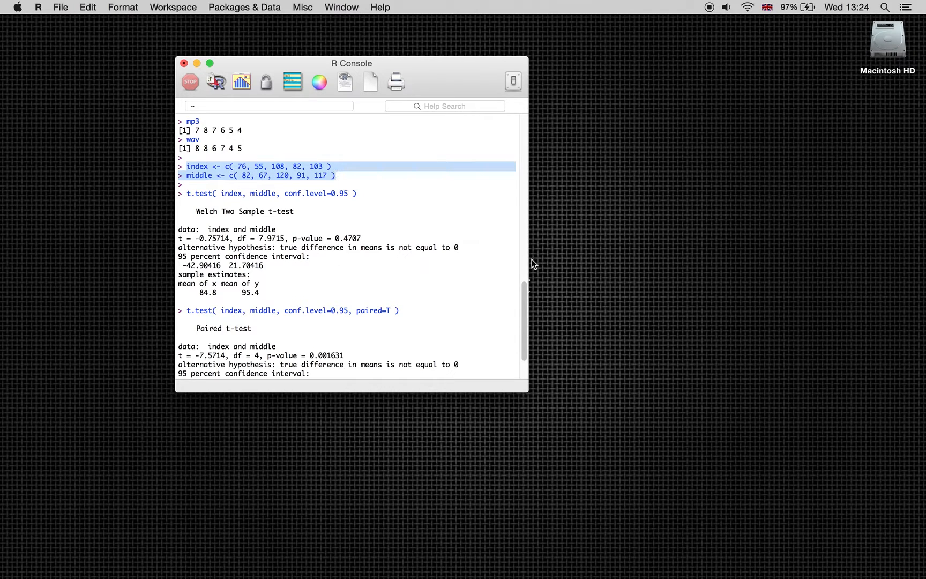
drag(523, 294, 523, 327)
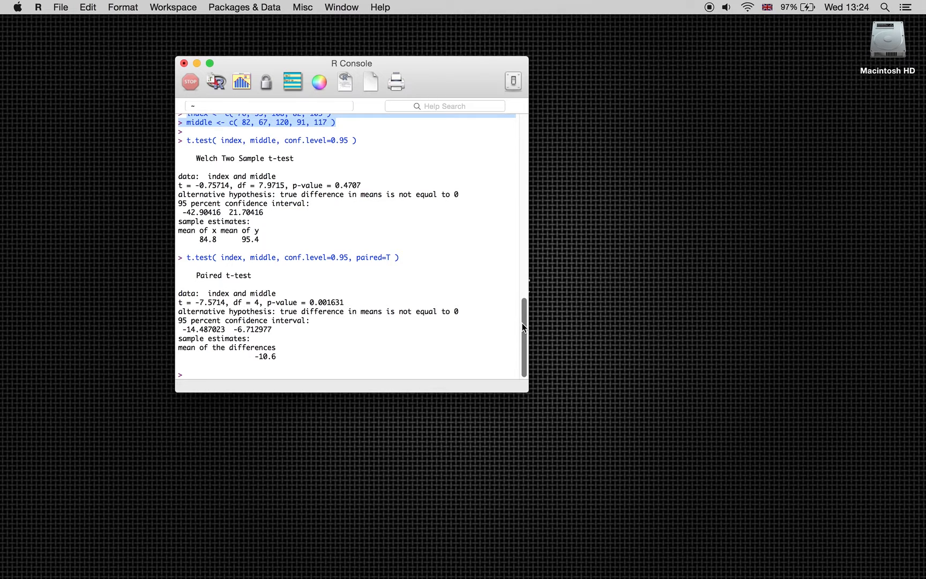
drag(524, 326, 527, 303)
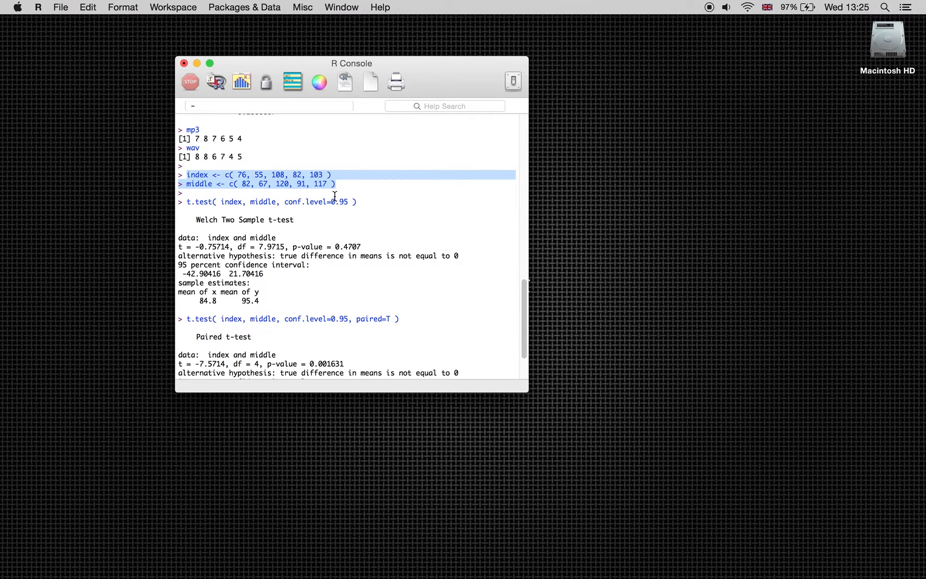
drag(523, 299, 527, 337)
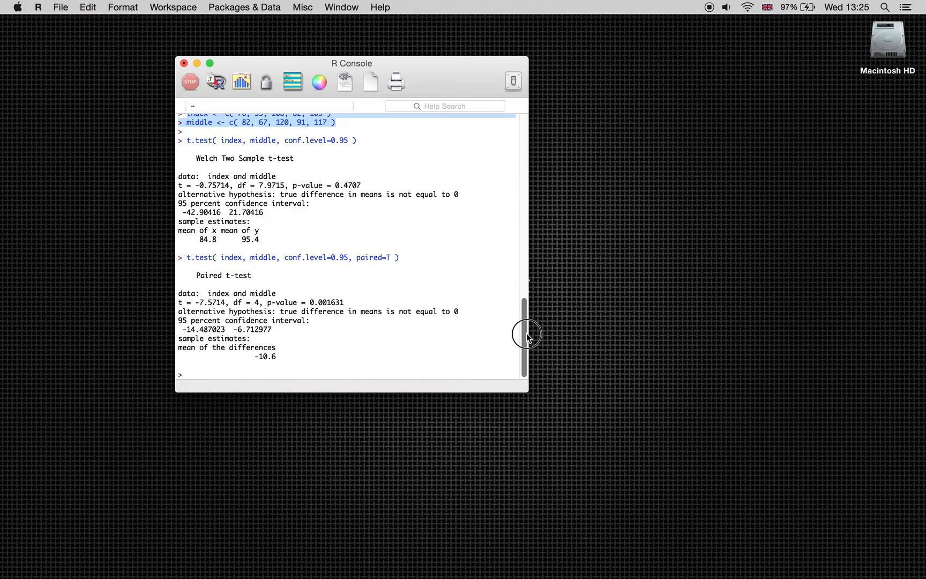